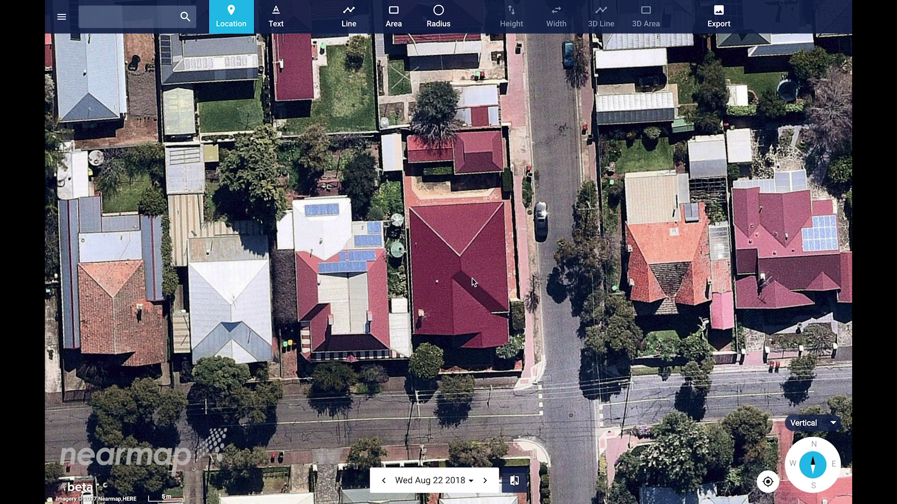
# Step: Drop a location pin on the large red hip roof beside the street
pyautogui.click(472, 275)
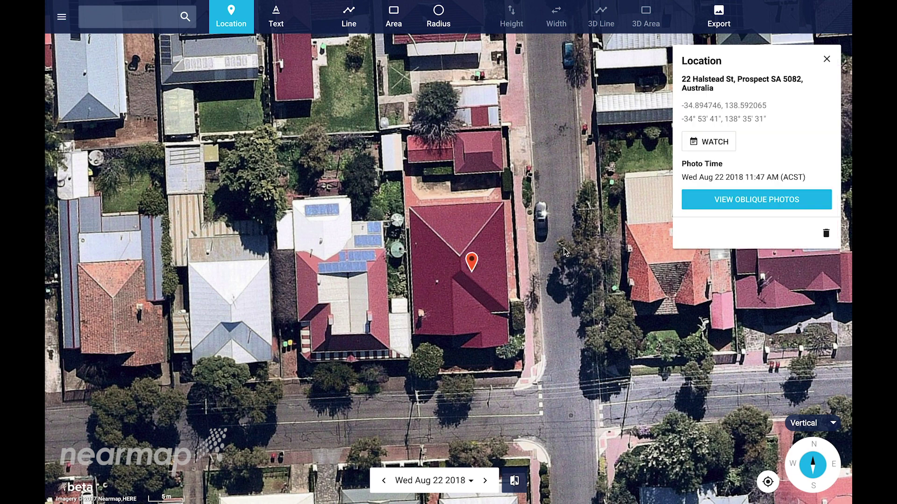
# Step: Switch to Oblique view to show north-facing photos of the house, then delete the location pin
pyautogui.click(754, 201)
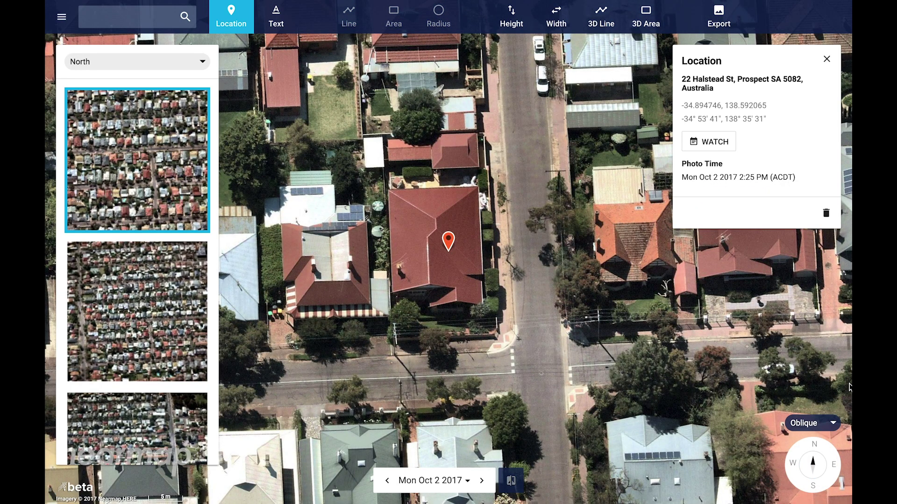
pyautogui.click(831, 424)
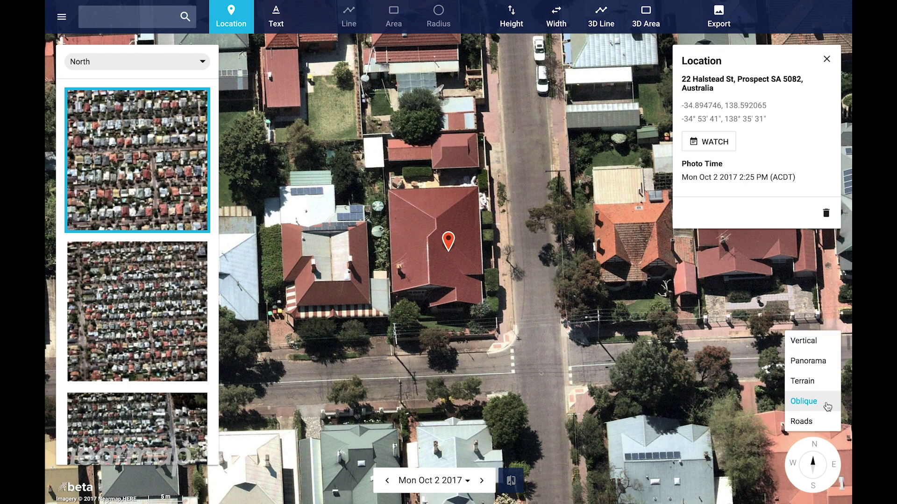
pyautogui.click(827, 405)
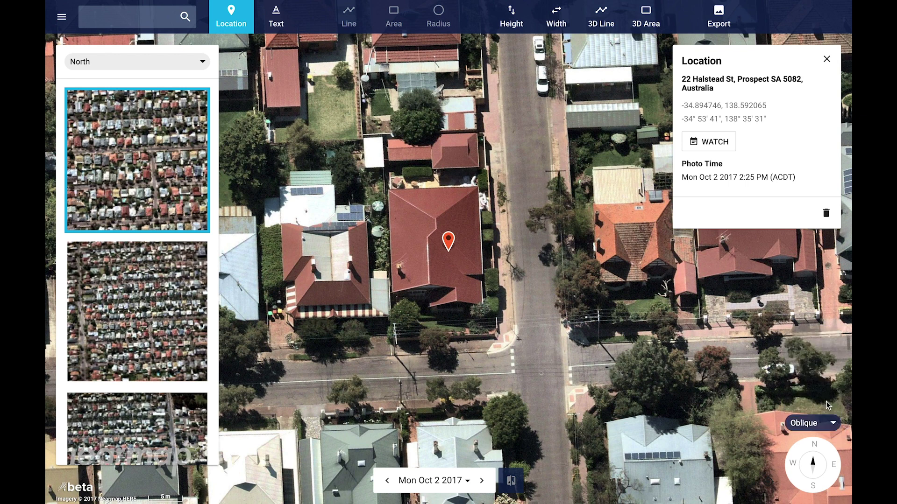
pyautogui.click(825, 214)
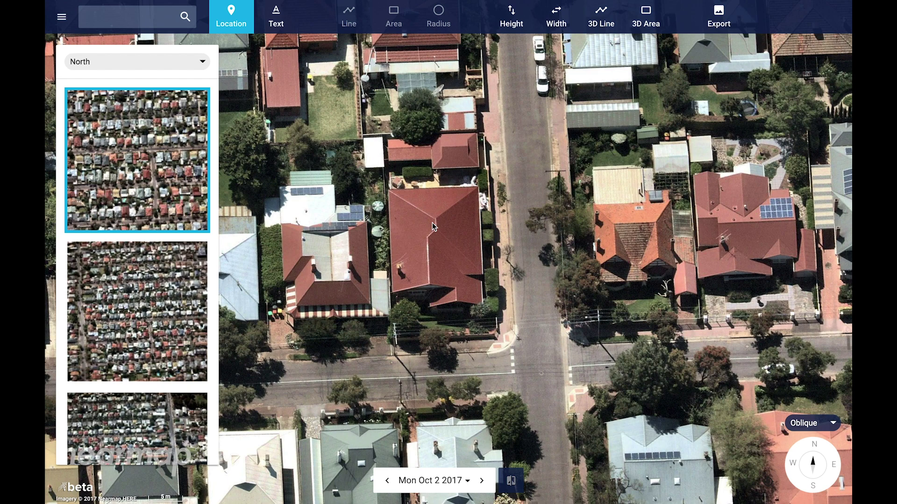
# Step: Zoom in on the red hip roof and activate the 3D Area measuring tool
pyautogui.scroll(3, 433, 220)
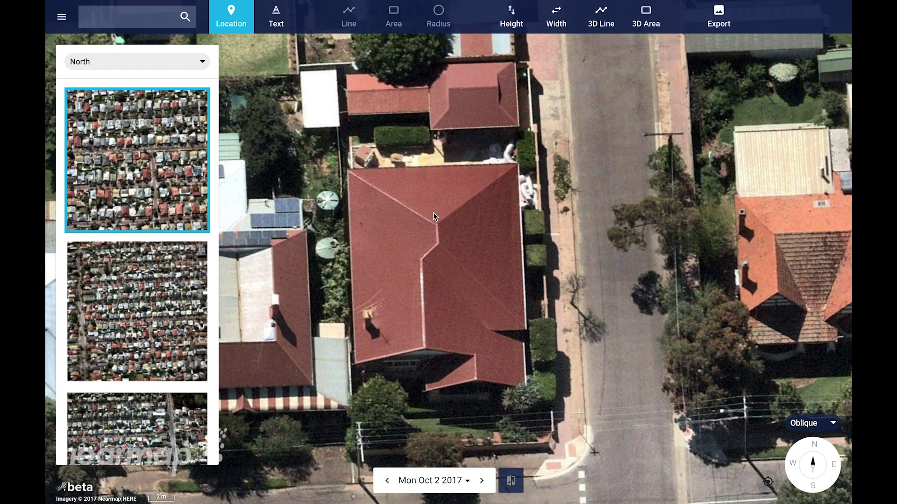
pyautogui.scroll(2, 433, 212)
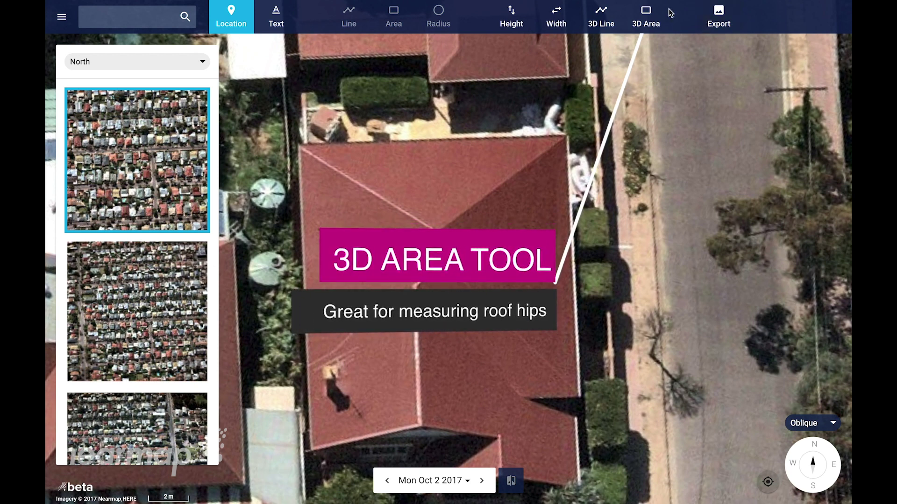
pyautogui.click(646, 16)
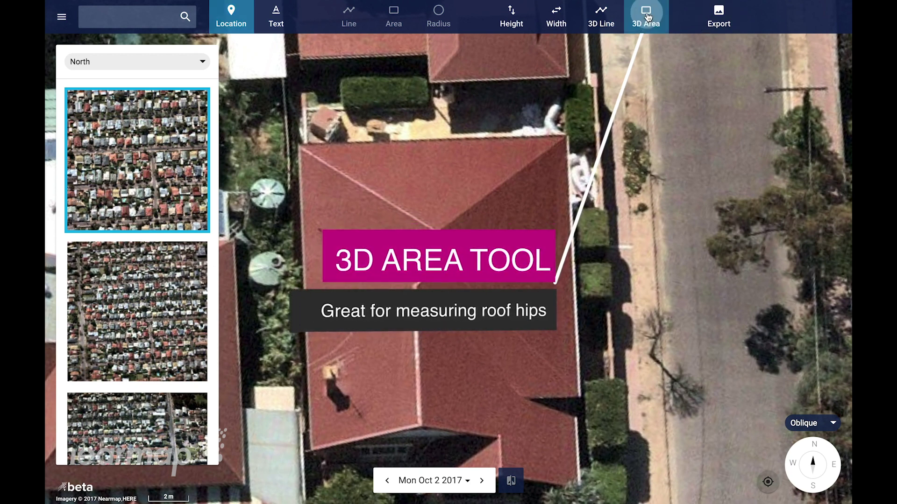
# Step: Trace a triangle from the left eave corner, through the ridge point, to the right eave, then advance to the vertical view
pyautogui.click(299, 144)
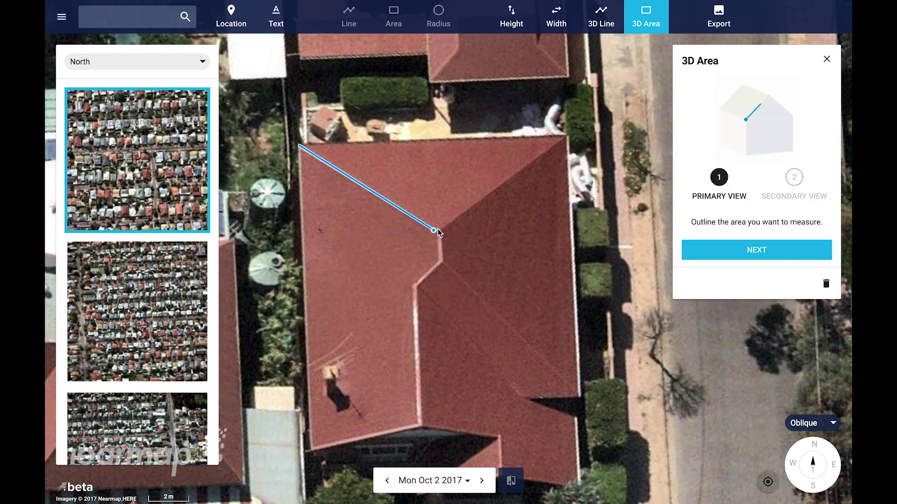
pyautogui.click(437, 230)
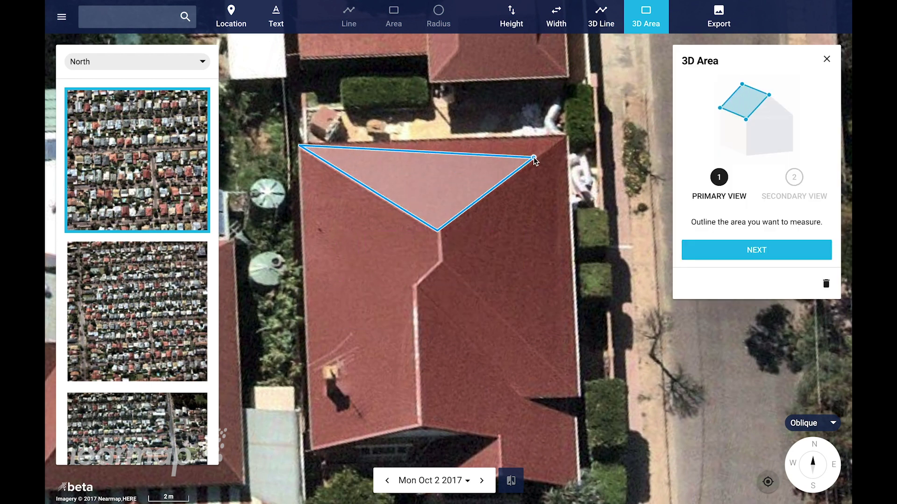
pyautogui.doubleClick(566, 136)
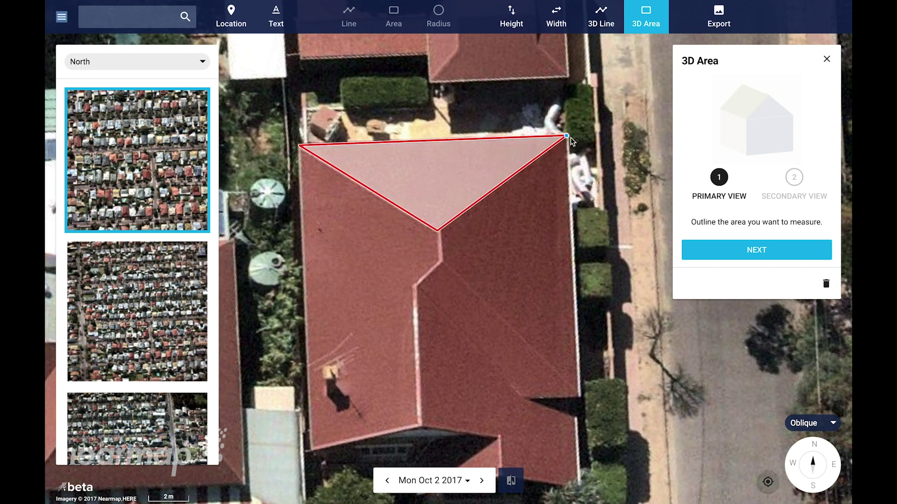
pyautogui.click(772, 250)
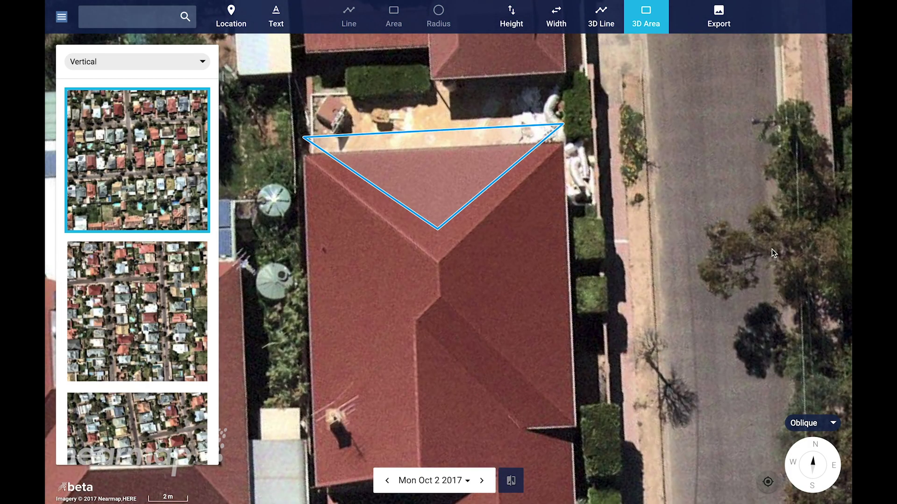
# Step: Drag the triangle's left, right and ridge corners onto the hip in the vertical view (45.16 m², 17.9°), then return to the primary oblique
pyautogui.click(304, 139)
pyautogui.moveTo(304, 138); pyautogui.dragTo(305, 157)
pyautogui.moveTo(562, 124); pyautogui.dragTo(563, 146)
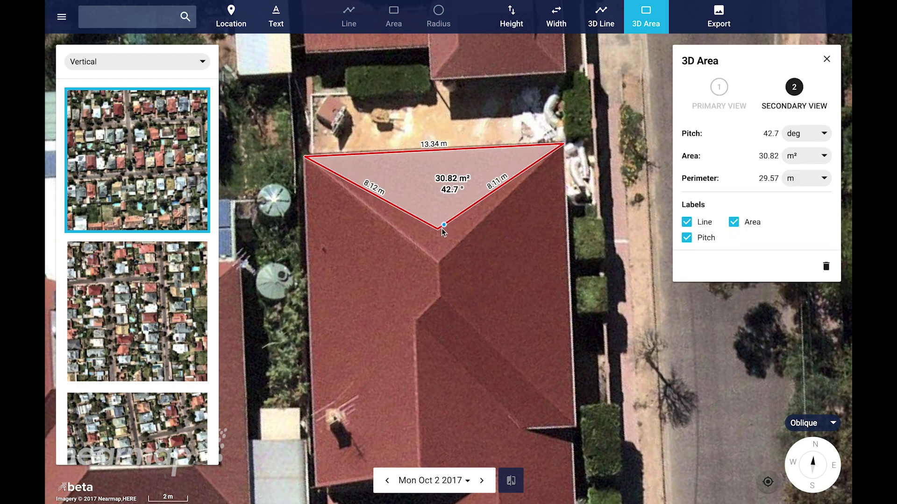
pyautogui.moveTo(438, 230); pyautogui.dragTo(437, 262)
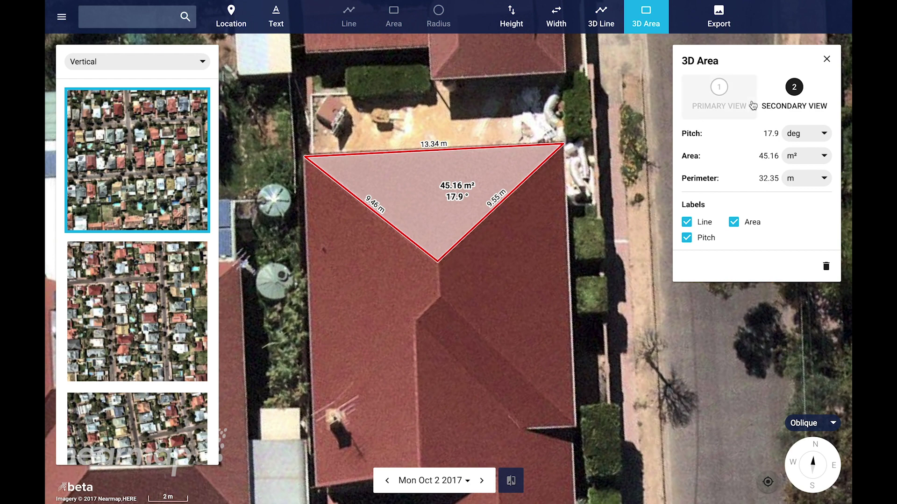
pyautogui.click(722, 100)
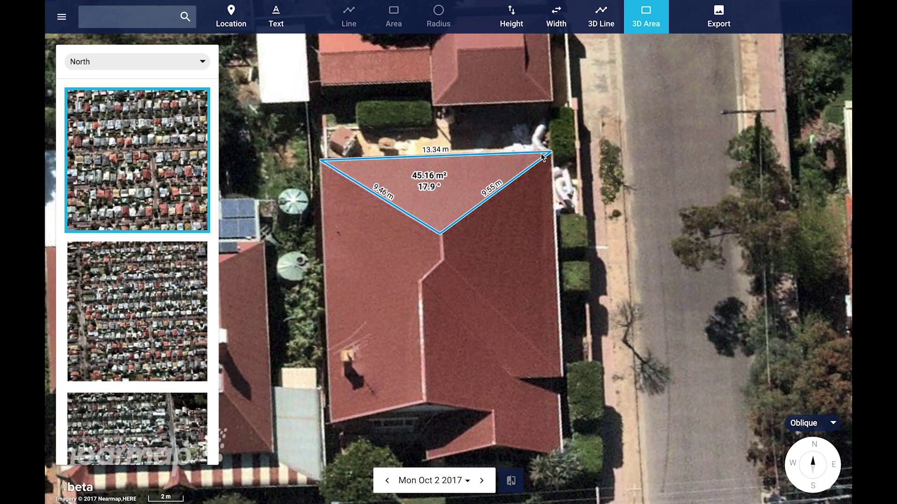
# Step: Show the hip triangle on the vertical photo and open its 3D Area details with the 32.35 m perimeter
pyautogui.click(542, 154)
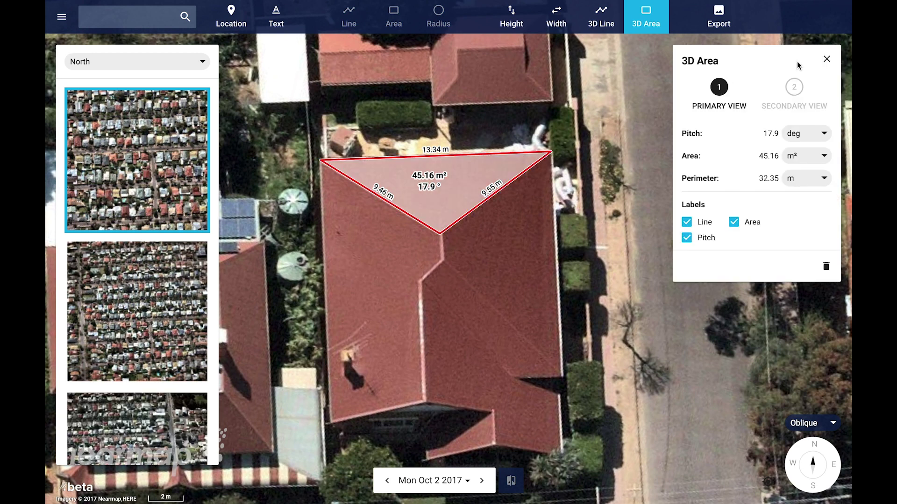
pyautogui.click(794, 96)
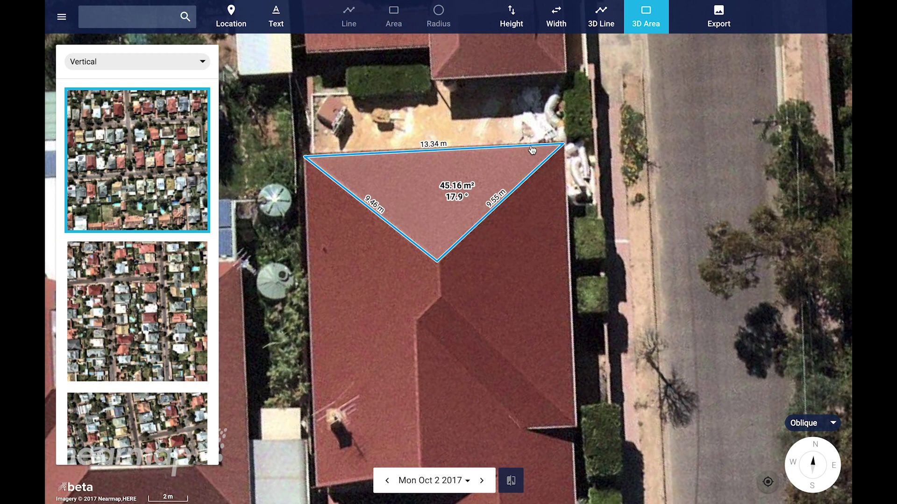
pyautogui.click(305, 160)
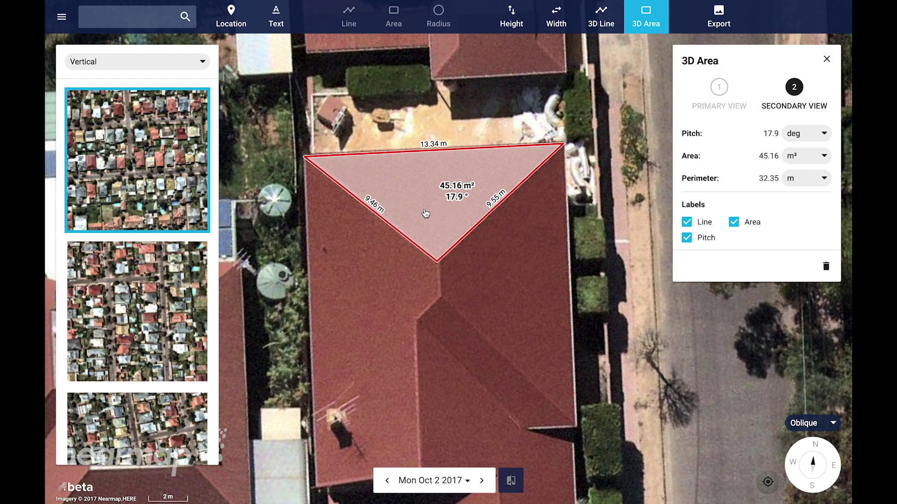
# Step: Change the pitch unit to rise / run so it reads 4 / 12, leaving area in m² and perimeter in m
pyautogui.click(824, 135)
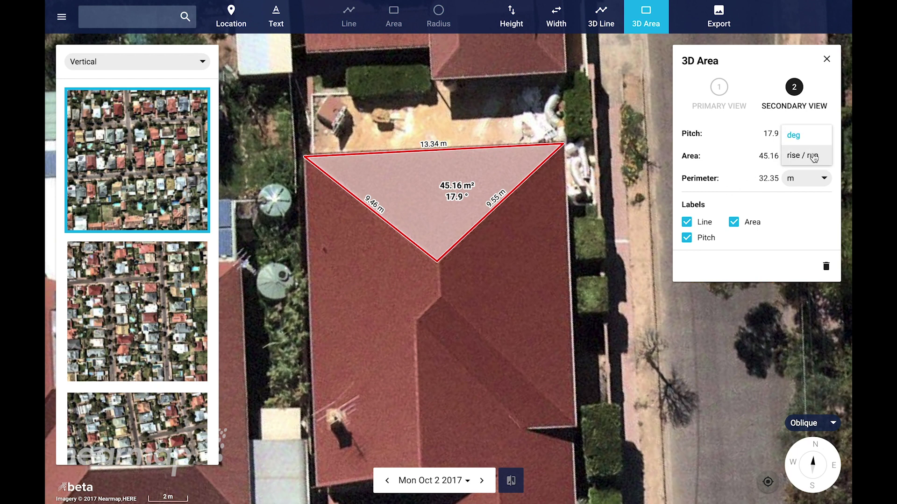
pyautogui.click(813, 157)
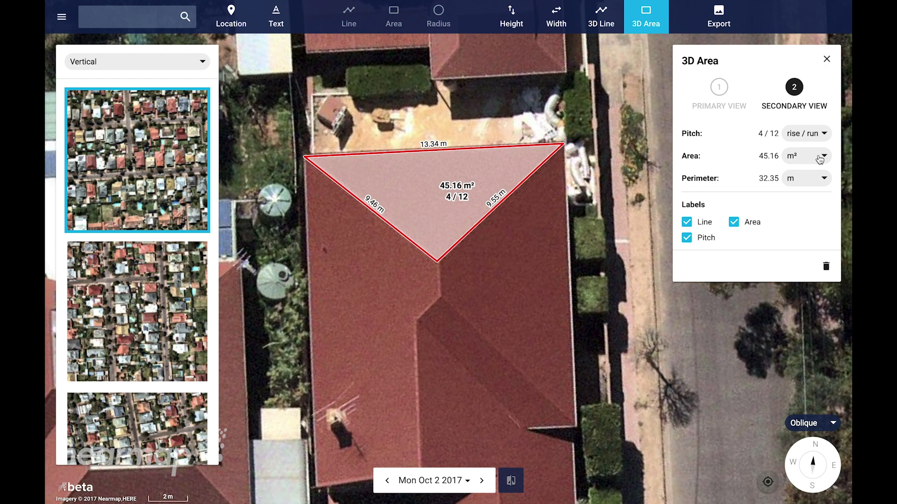
pyautogui.click(819, 160)
pyautogui.click(820, 160)
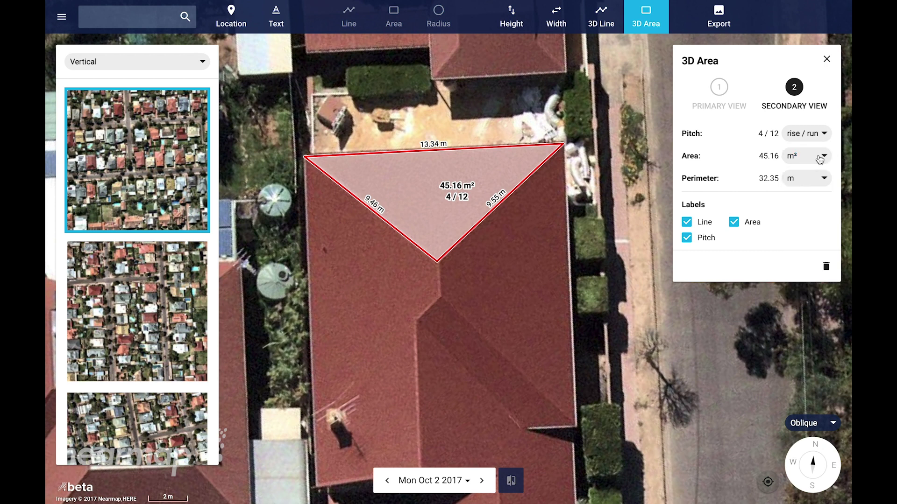
pyautogui.click(826, 181)
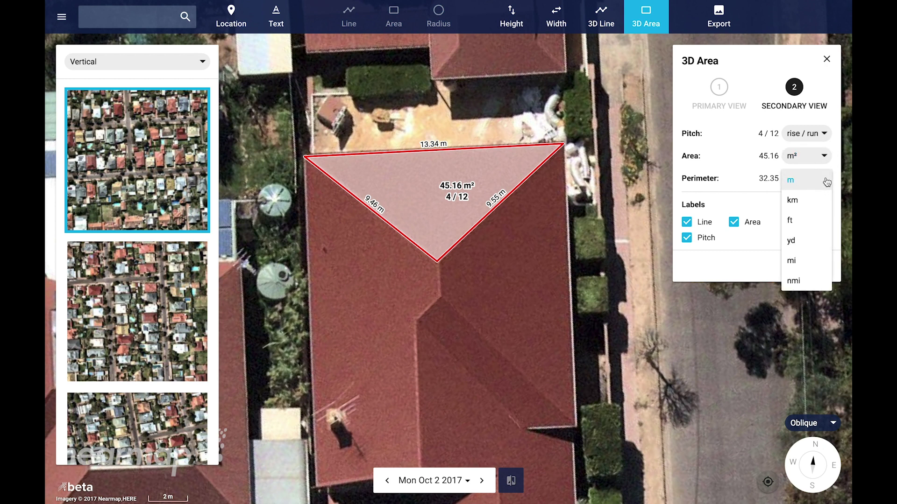
pyautogui.click(827, 182)
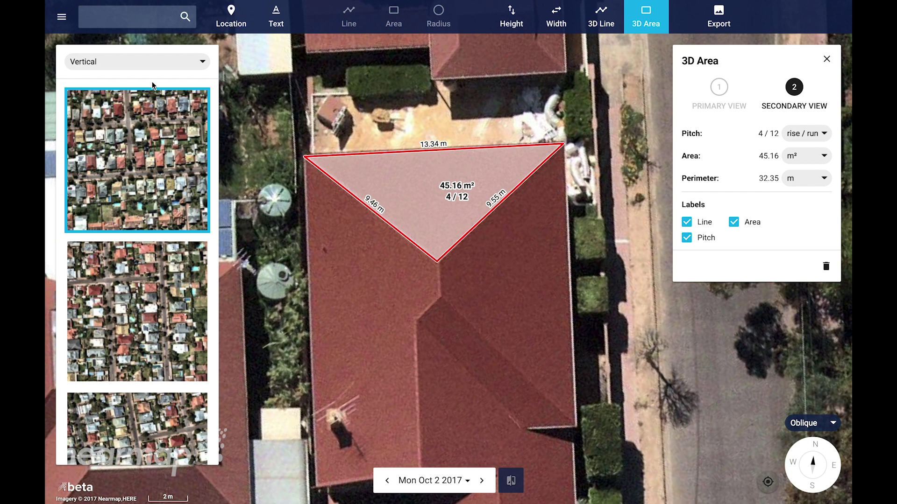
# Step: Switch the oblique photos to the east-facing direction to view the 45.16 m² hip
pyautogui.click(128, 64)
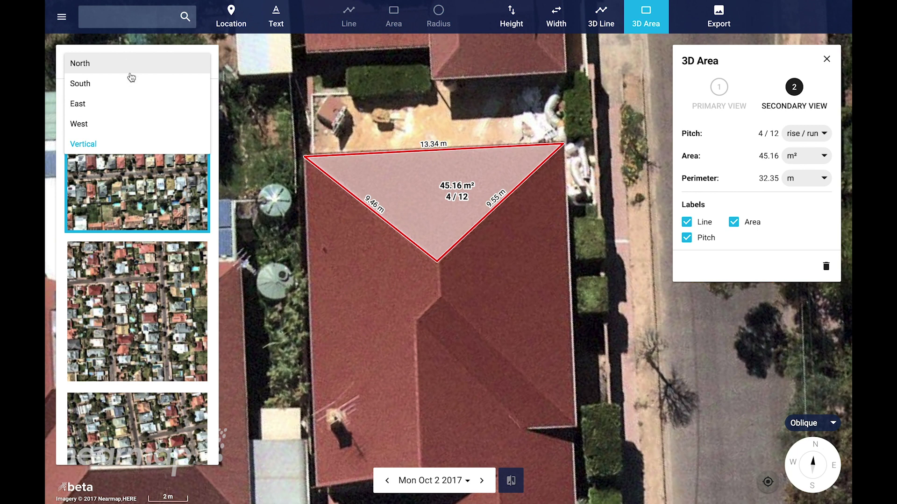
pyautogui.click(131, 109)
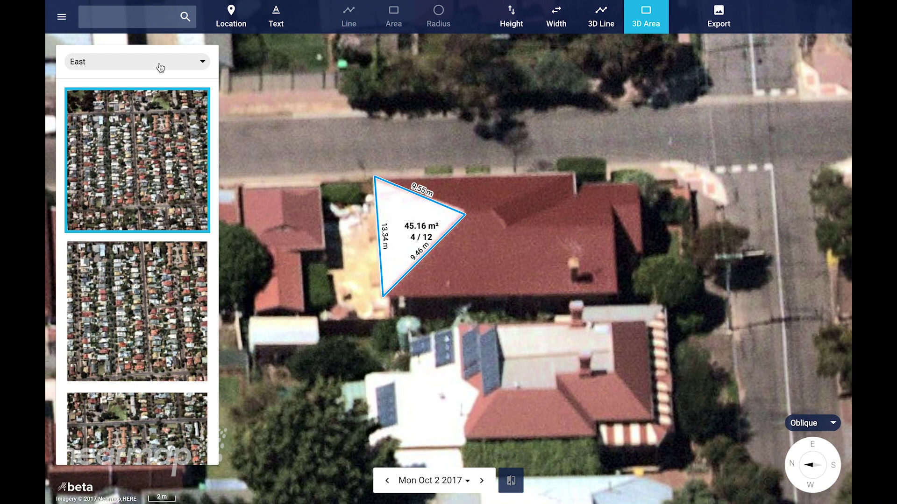
pyautogui.click(160, 67)
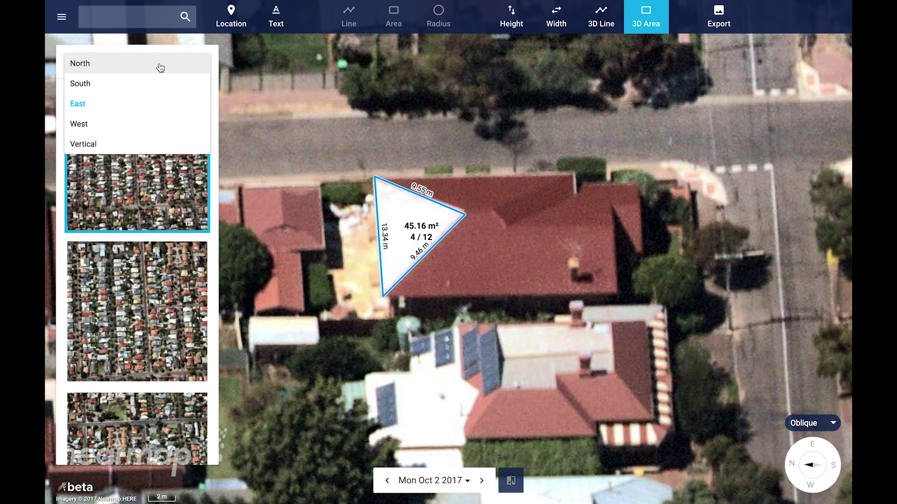
# Step: Switch to the south-facing oblique photo to check the hip labelled 45.16 m² and 4 / 12
pyautogui.click(149, 85)
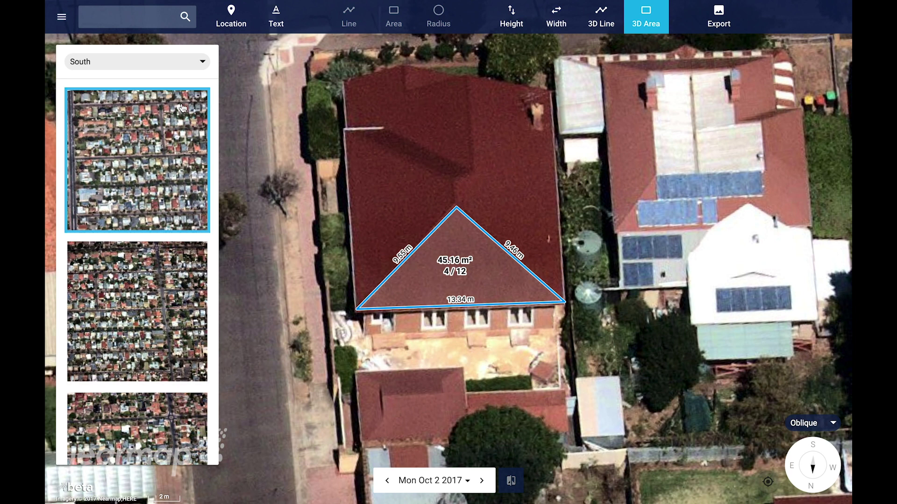
pyautogui.click(176, 68)
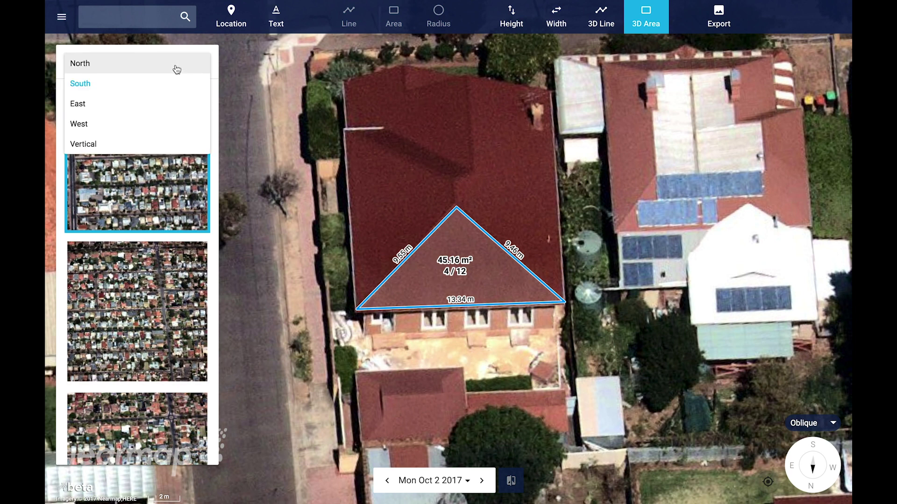